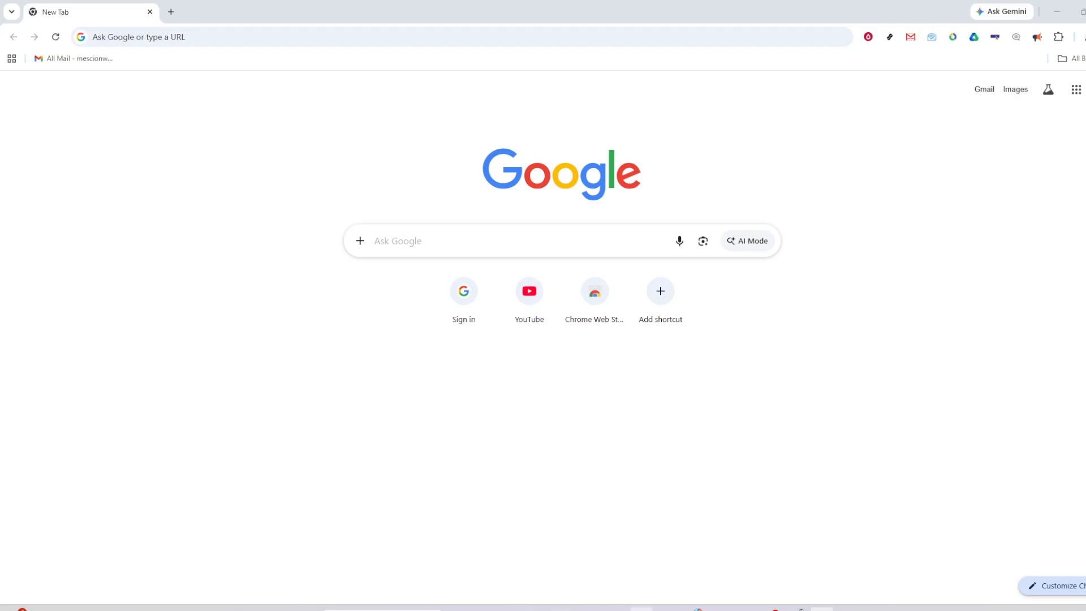
Switch to the loan sheet in Excel, delete the empty row 5 beneath the table, and make row 4 slightly taller.
click(822, 609)
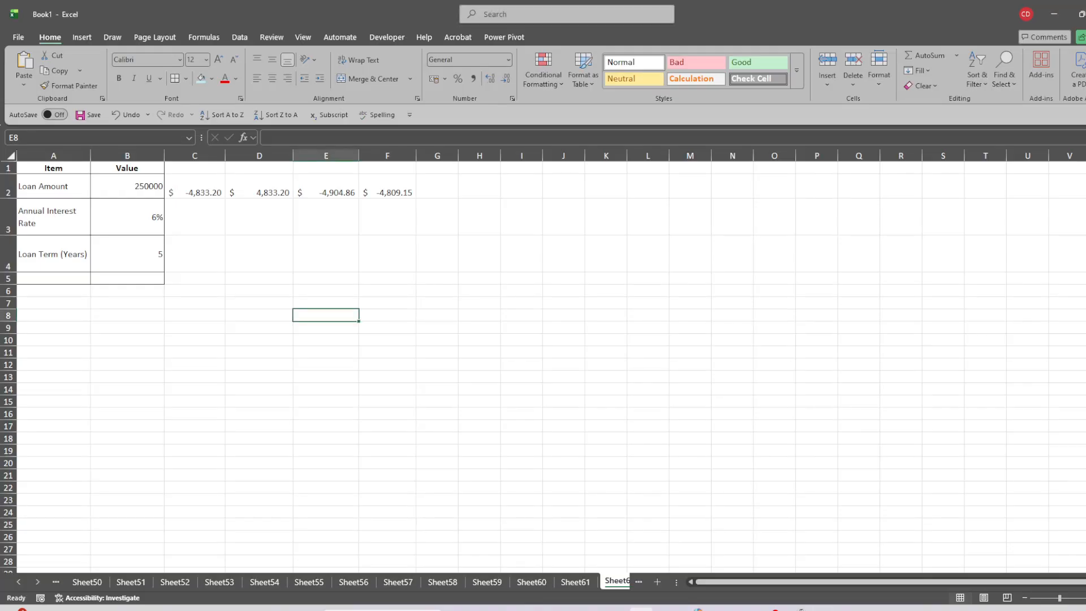
click(216, 266)
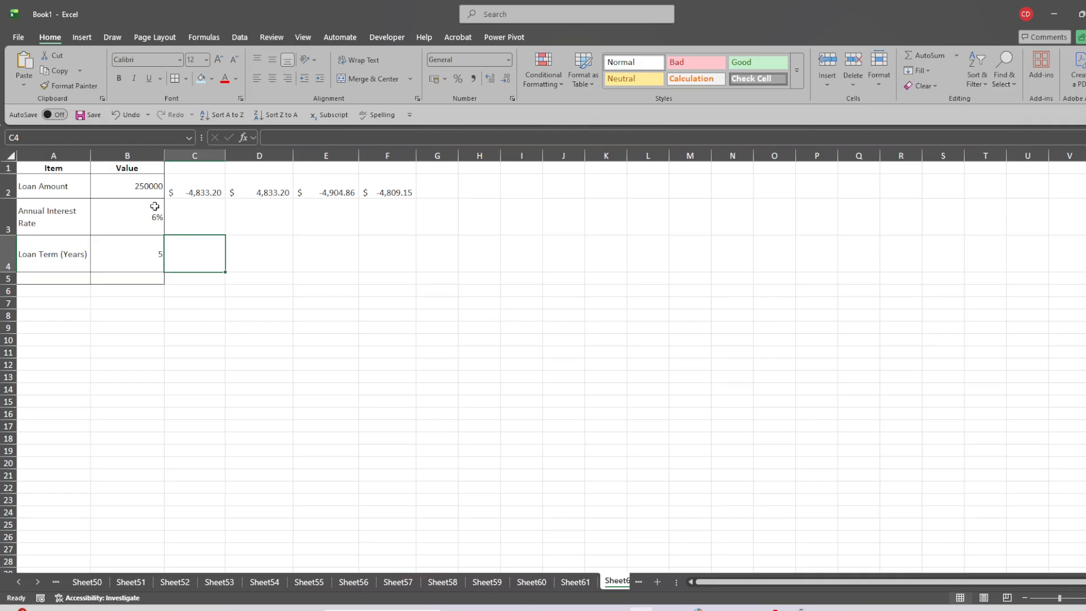
click(5, 278)
right_click(3, 278)
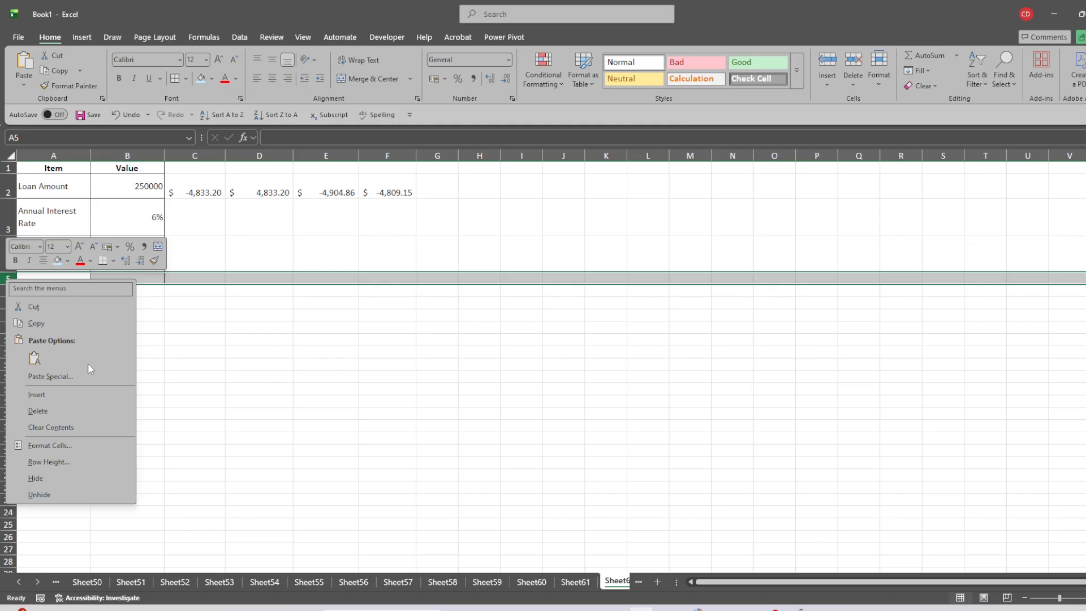
click(65, 411)
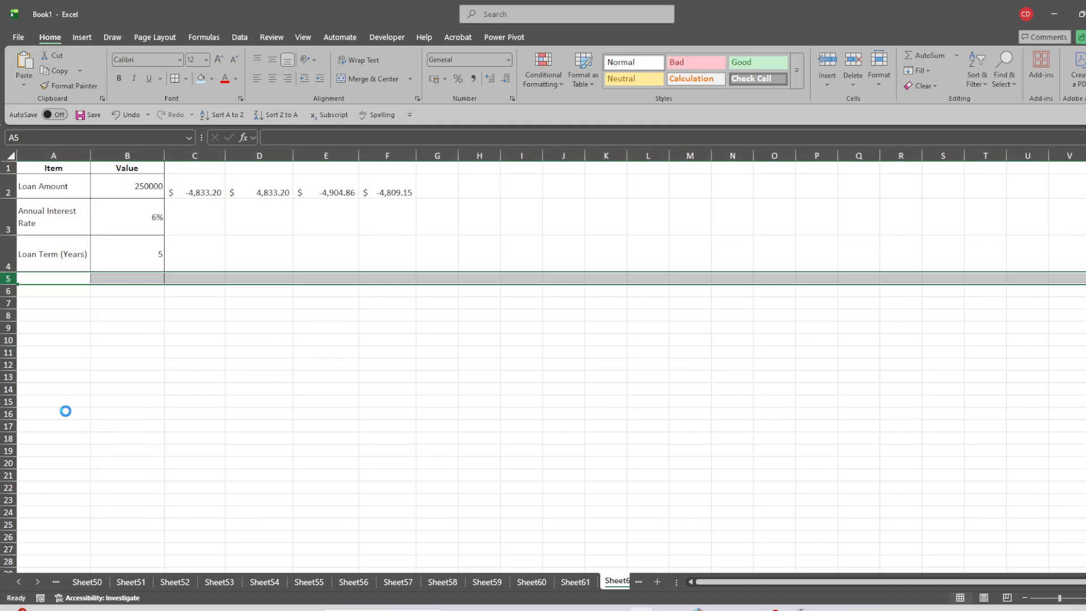
click(220, 355)
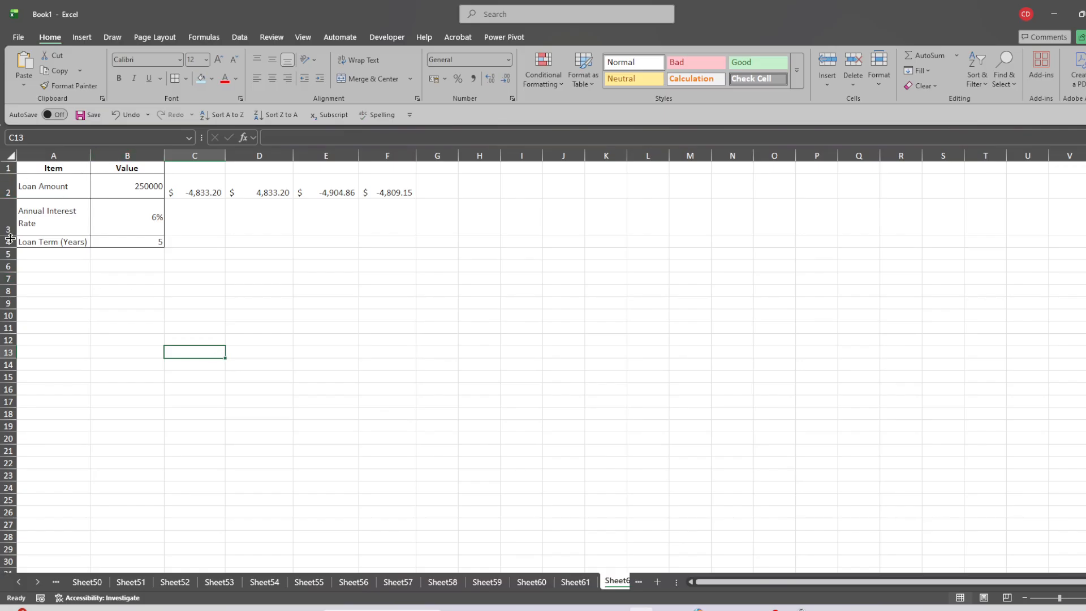
drag(9, 246, 9, 256)
click(85, 310)
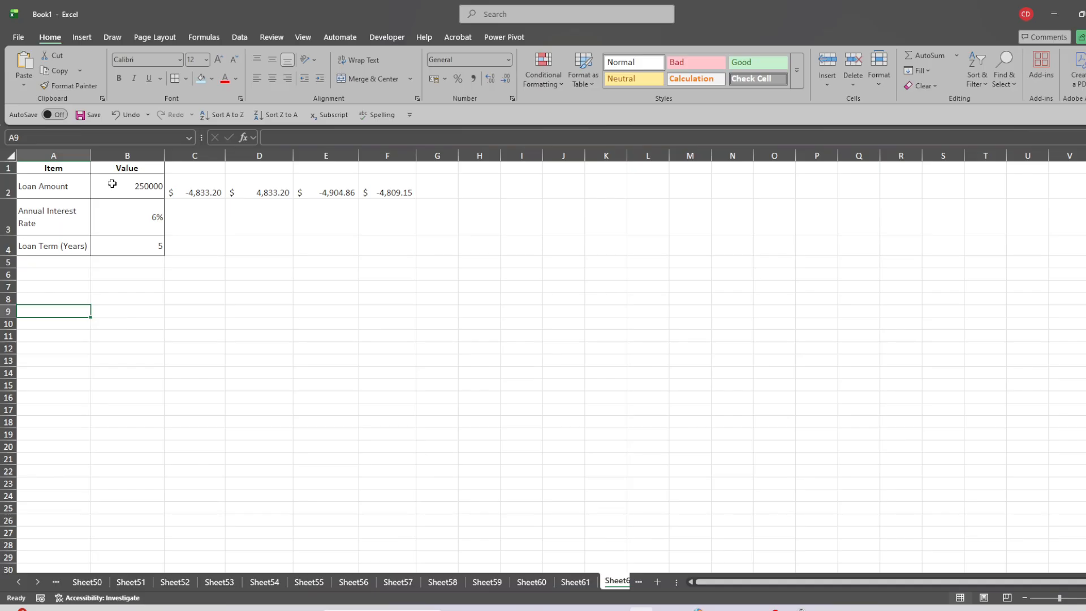
Format the loan amount in cell B2 in the dollar accounting format.
drag(113, 183, 119, 246)
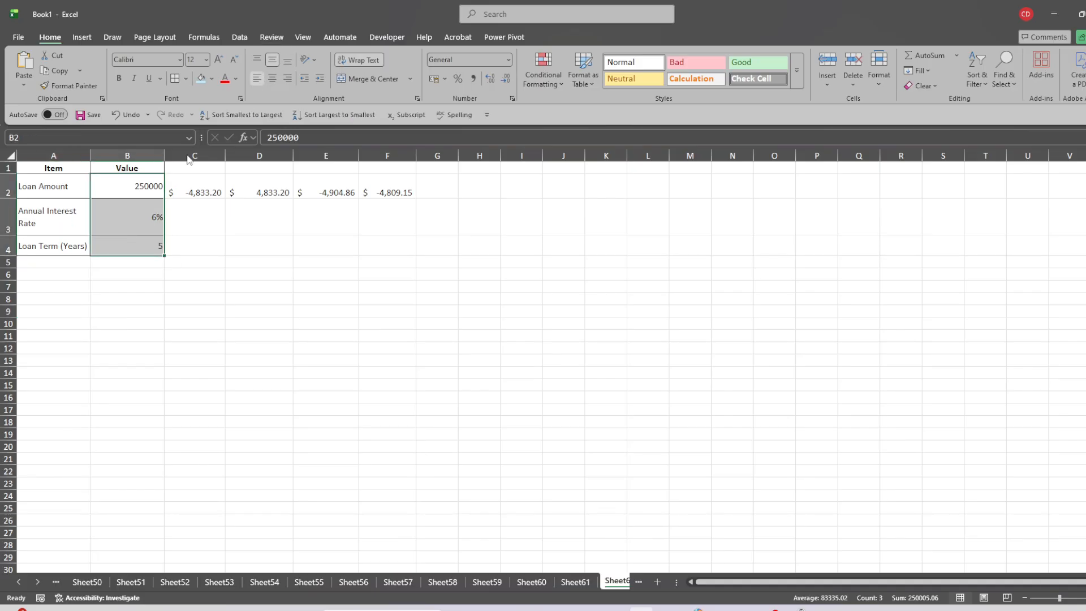
click(134, 178)
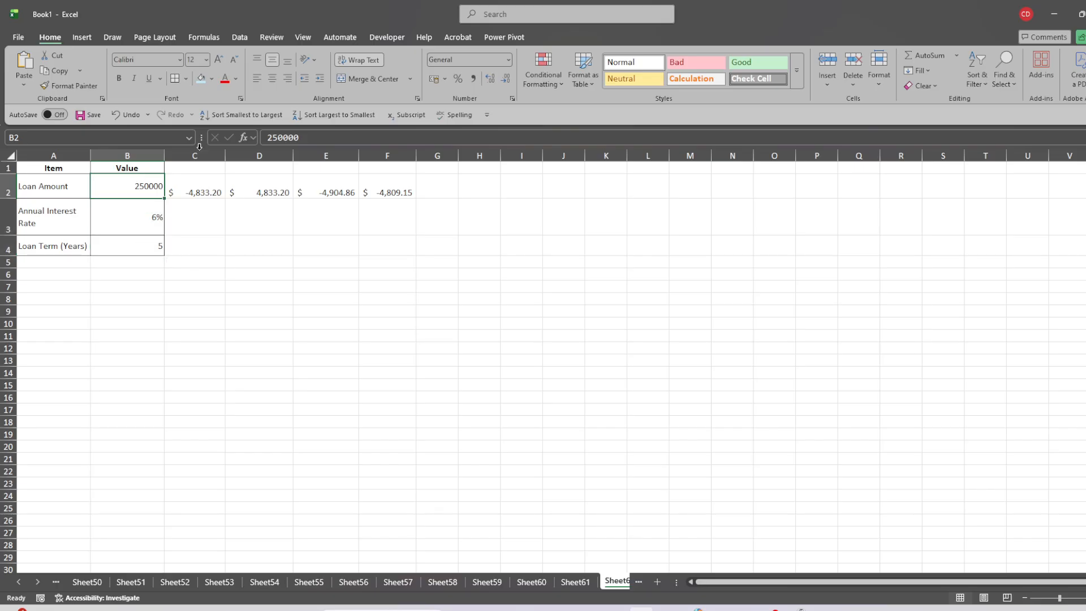
click(446, 76)
click(445, 112)
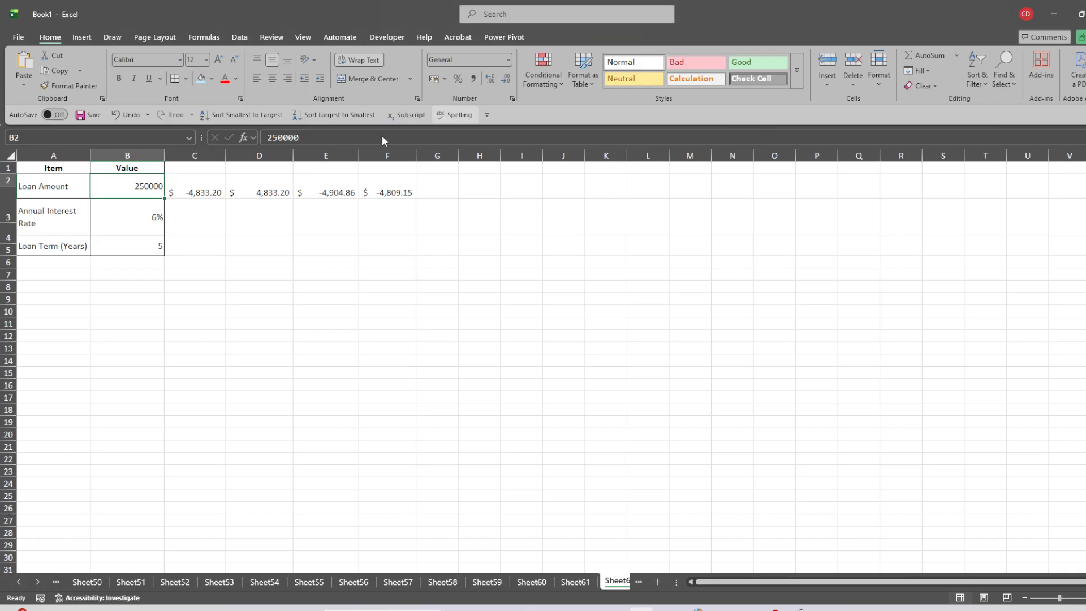
click(201, 238)
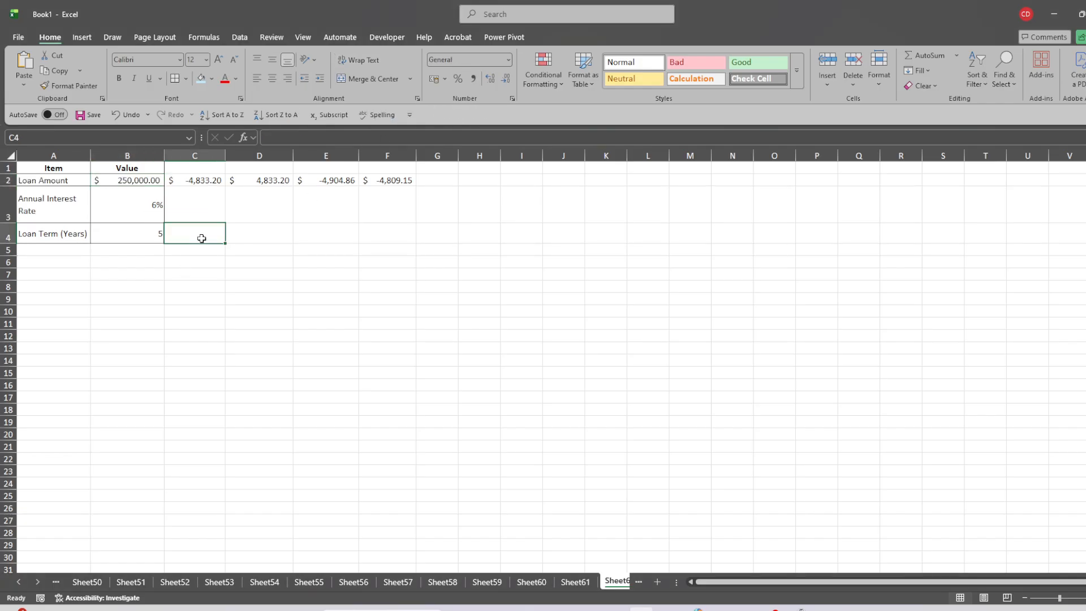
Center the values in B3 and B4 horizontally and widen column A so "Annual Interest Rate" fits on one line.
click(136, 203)
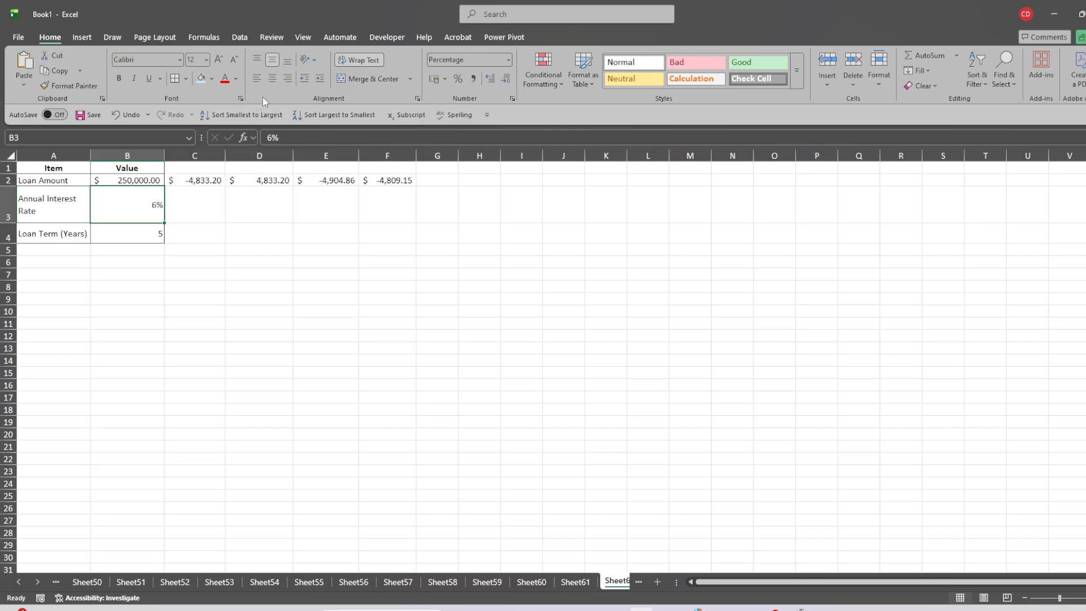
click(272, 82)
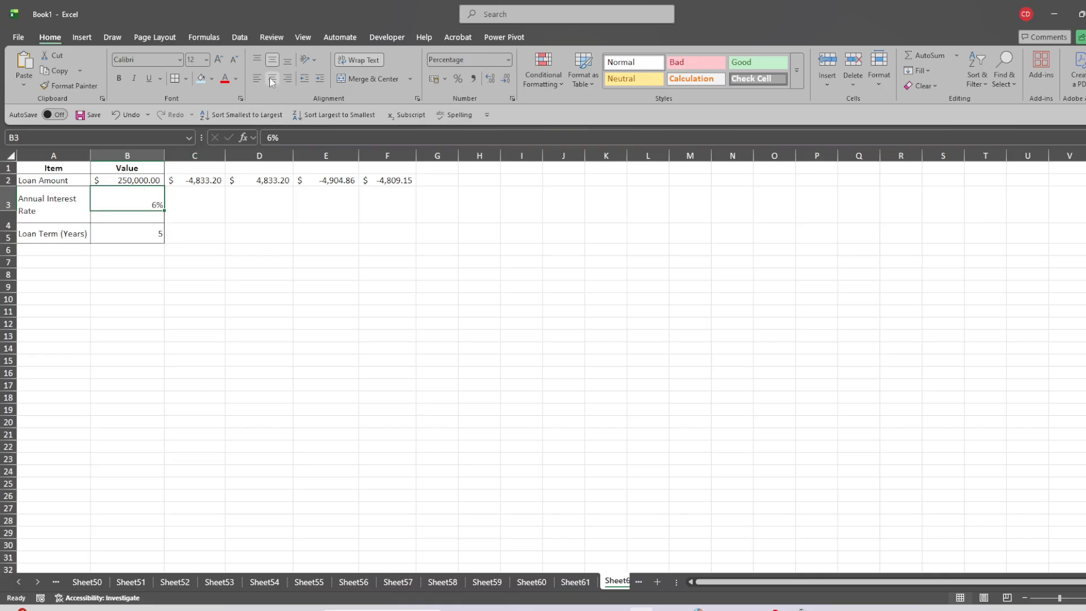
click(151, 223)
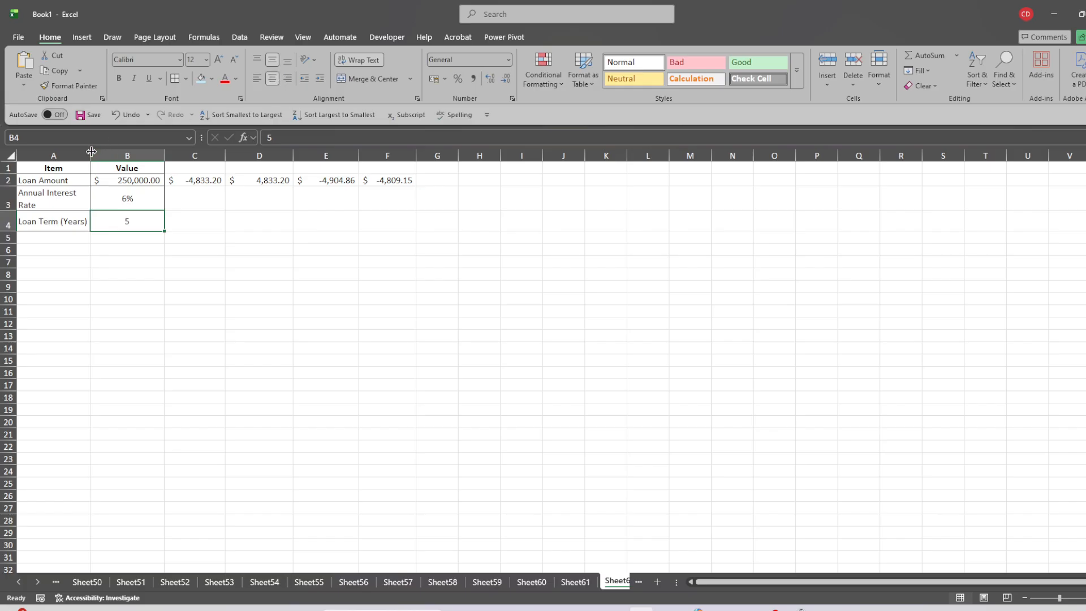
drag(93, 154, 100, 155)
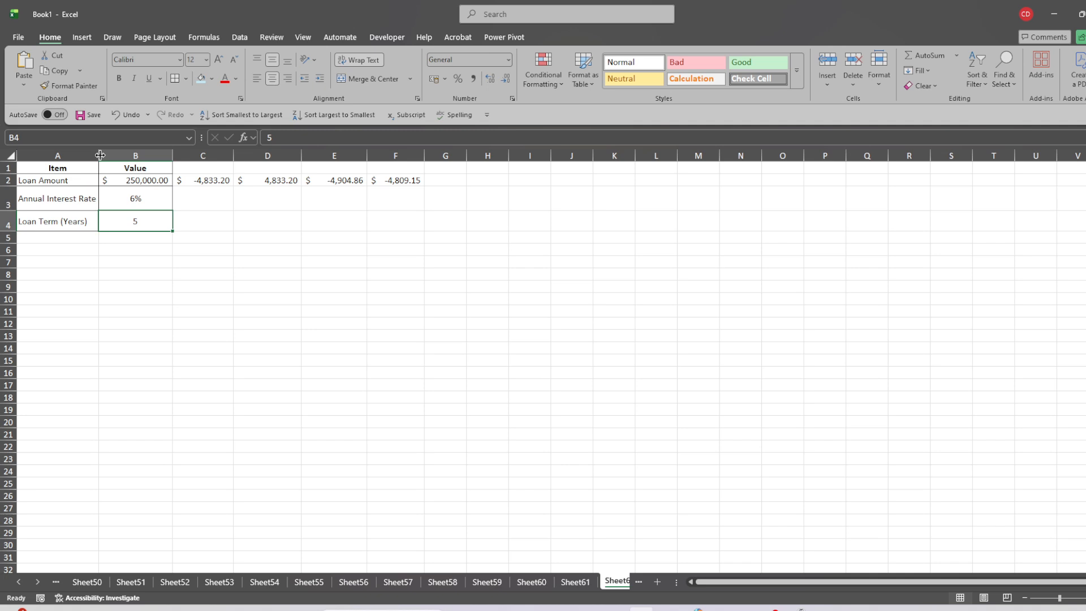
Examine the loan inputs in B2, B3 and B4 and how the PMT formula in C2 references them.
click(118, 180)
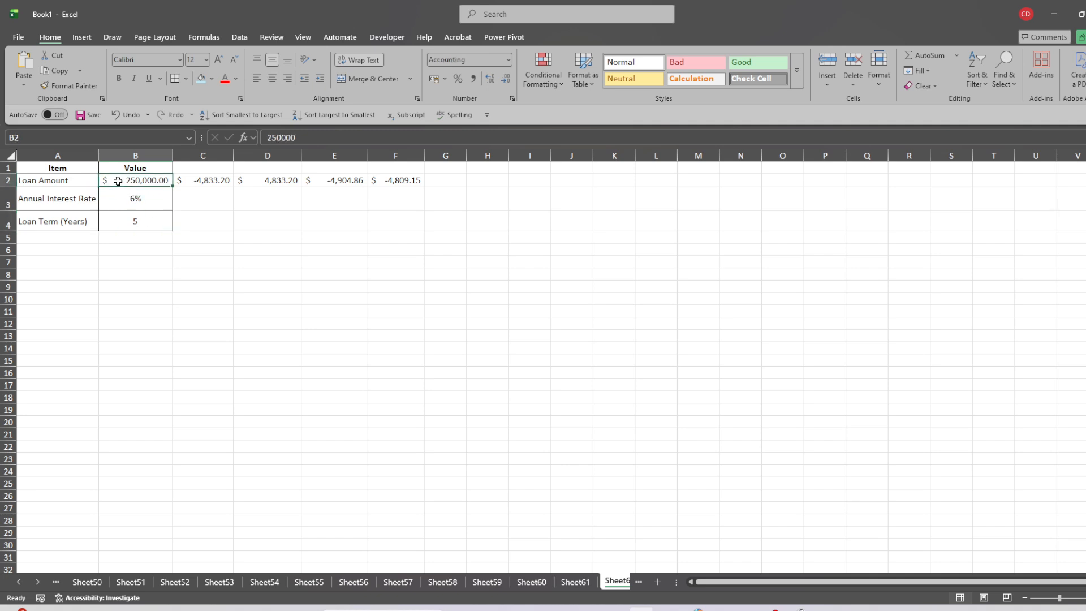
click(122, 200)
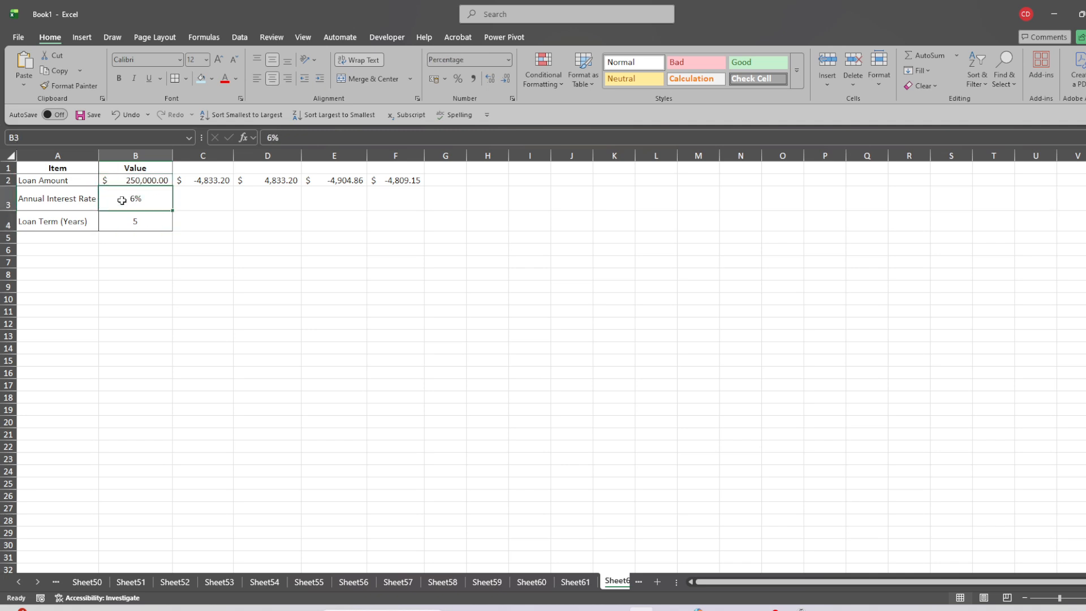
click(127, 223)
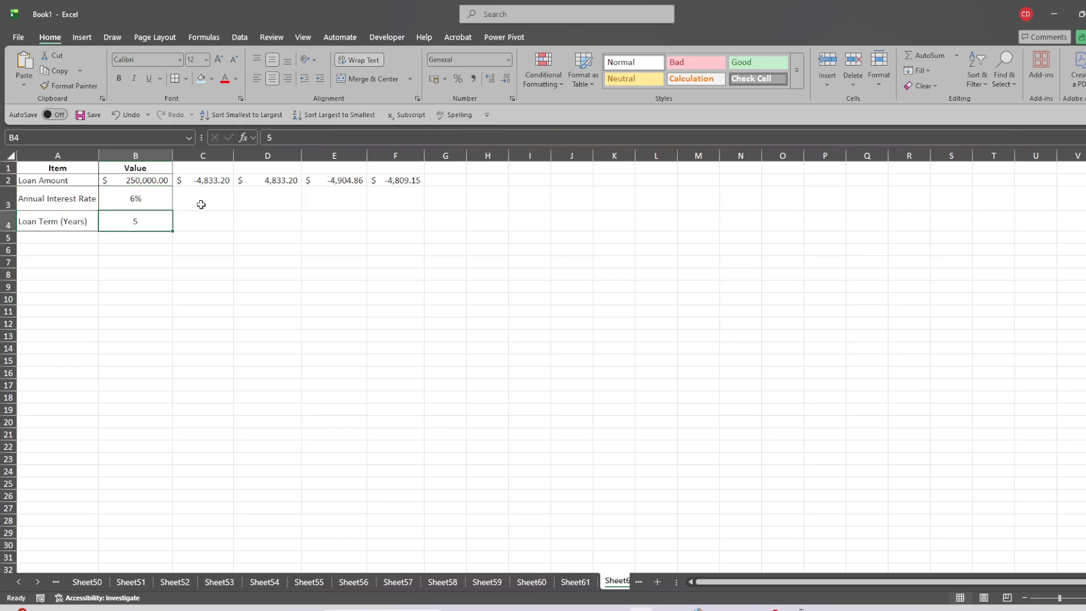
click(201, 182)
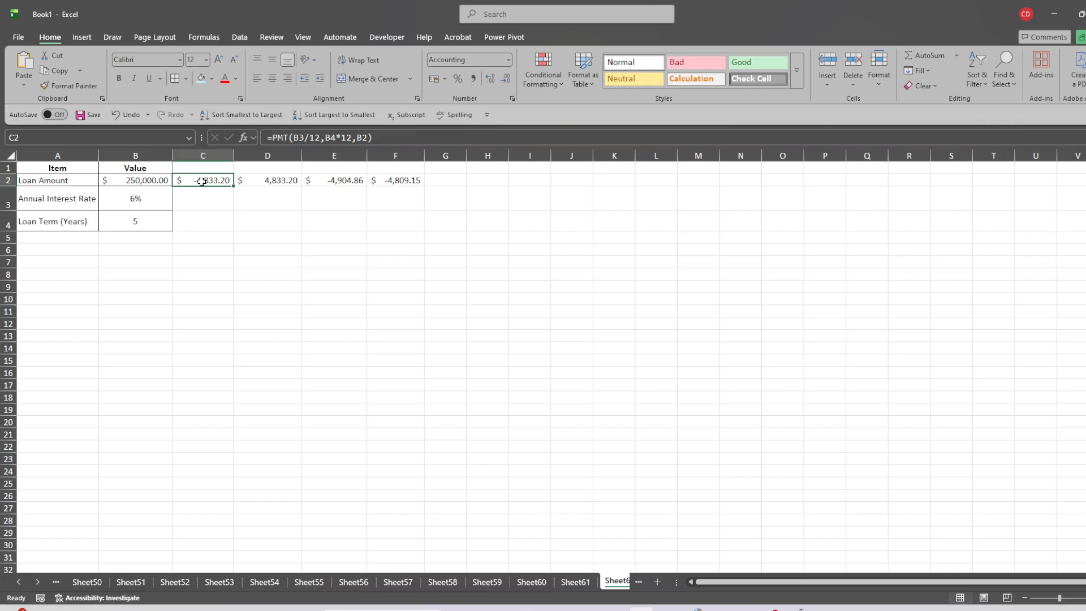
click(382, 135)
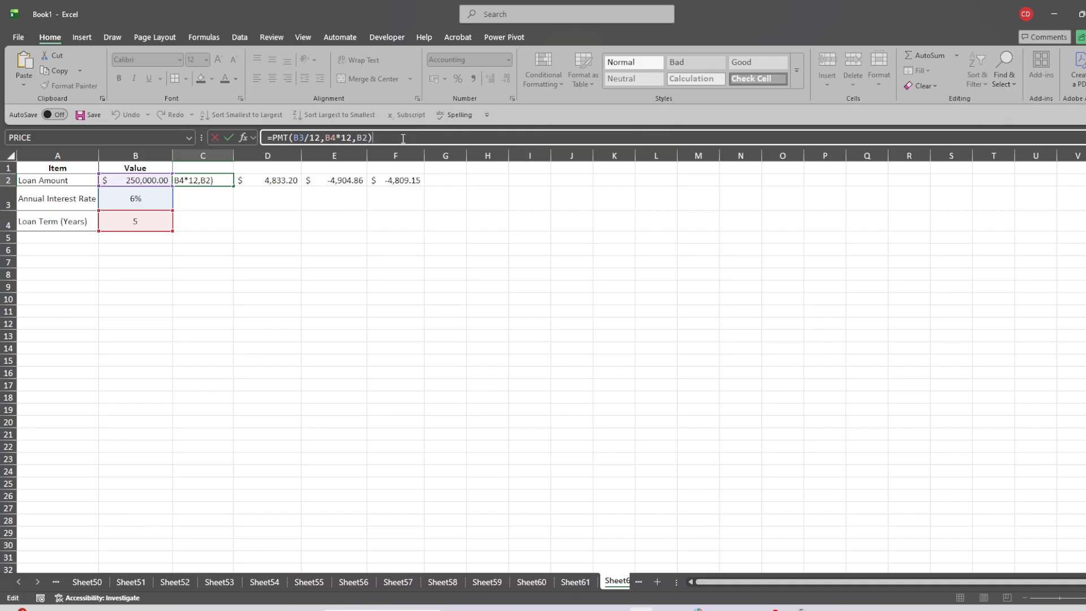
key(Return)
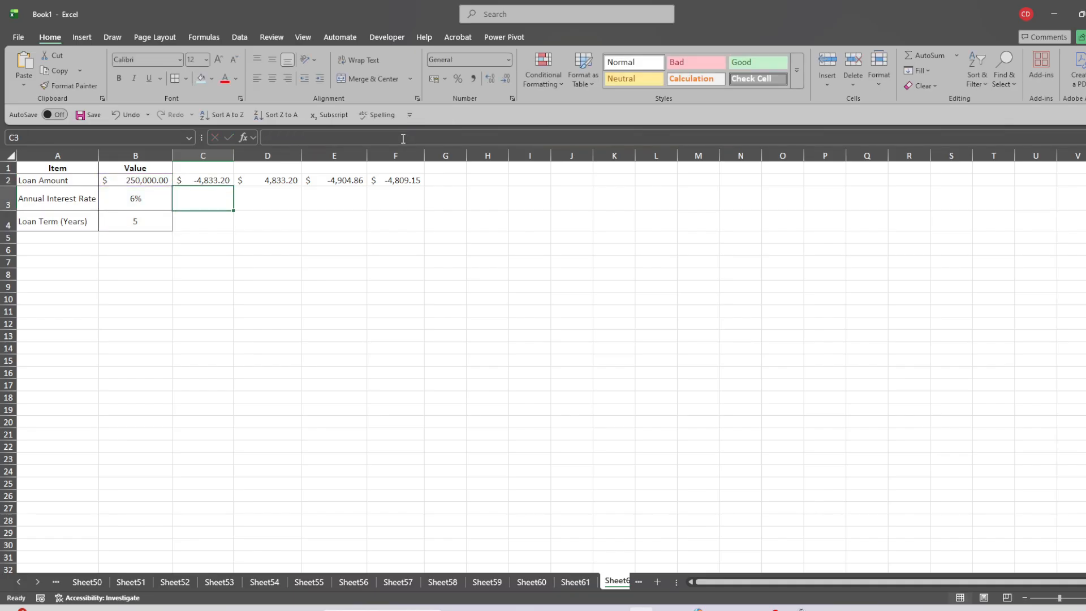
Negate the present value argument in C2 so the formula reads =PMT(B3/12,B4*12,-B2).
click(203, 180)
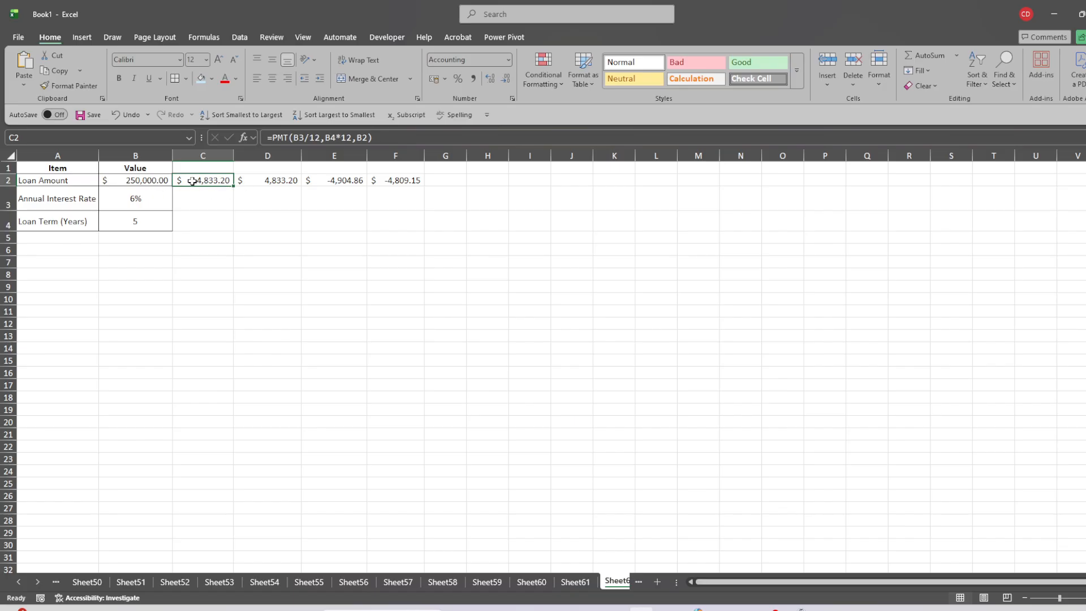
click(358, 138)
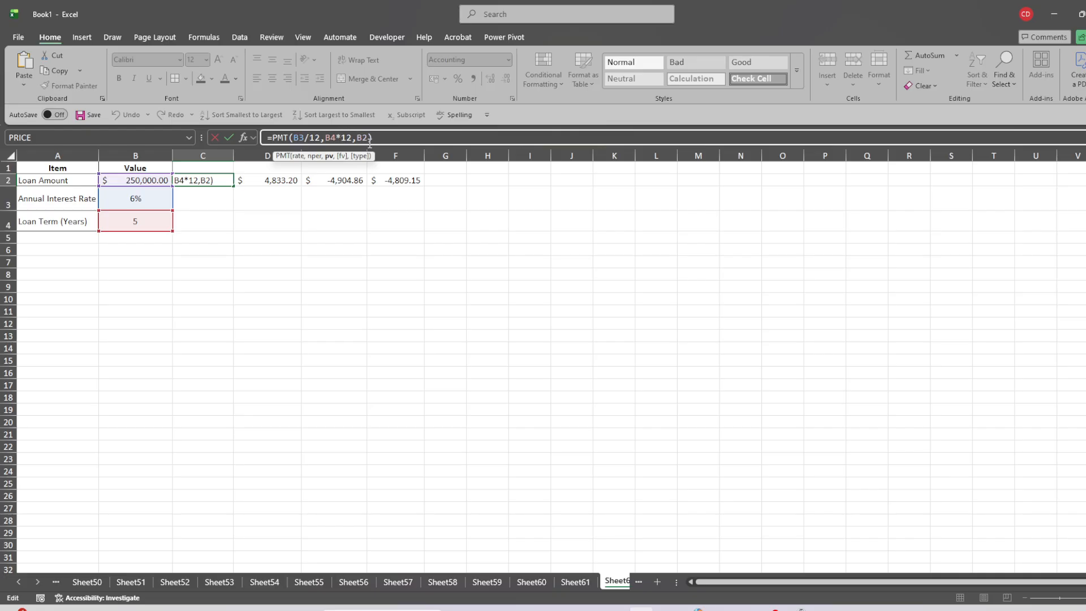
text(-)
key(Return)
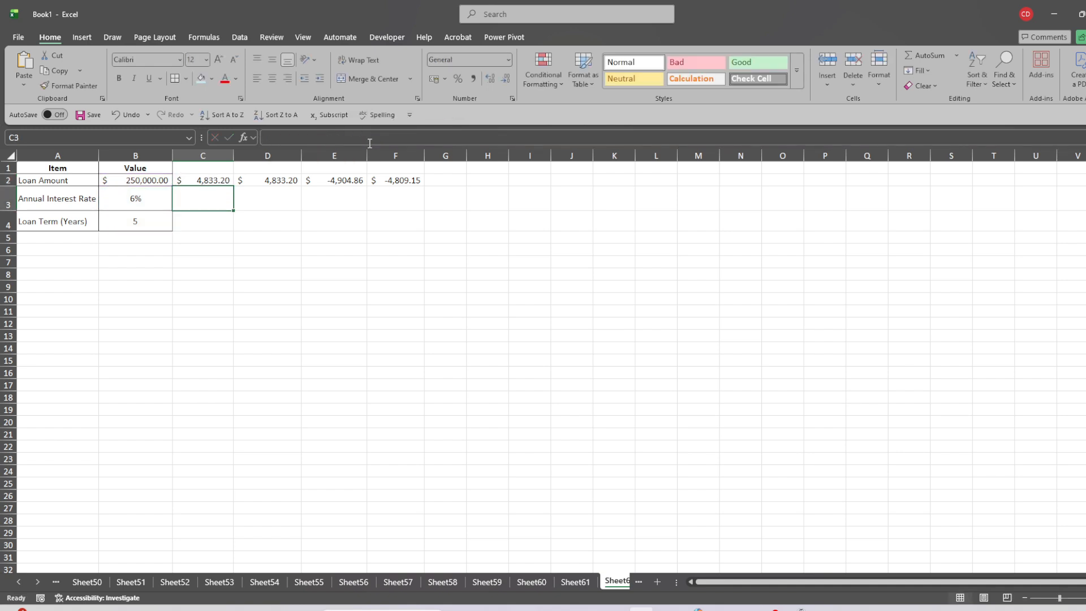
Remove the minus sign before B2 in C2 so the formula reads =PMT(B3/12,B4*12,B2).
click(196, 176)
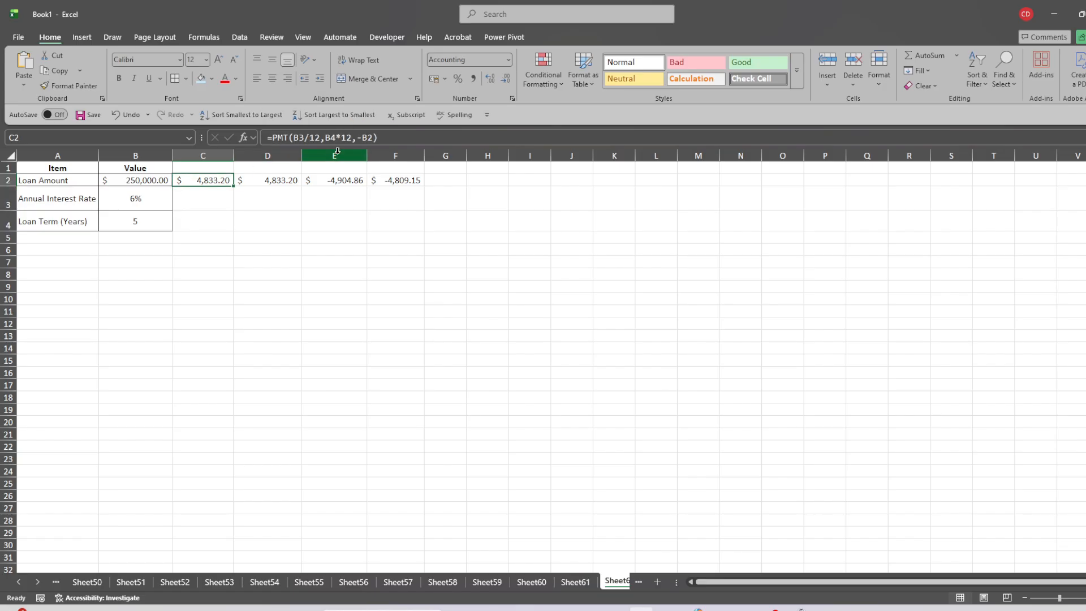
click(364, 139)
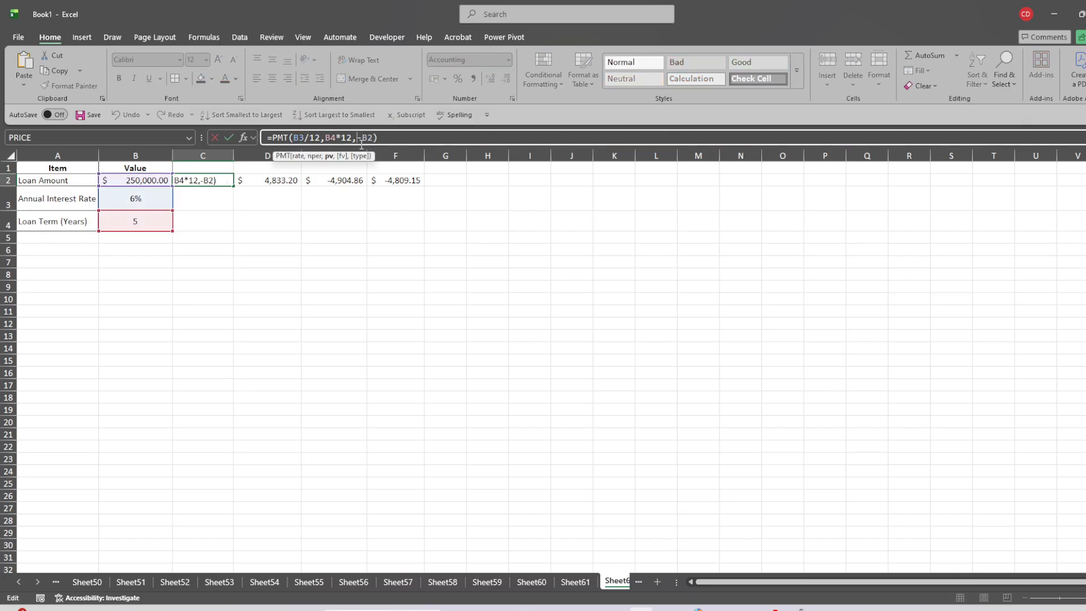
key(Delete)
key(Return)
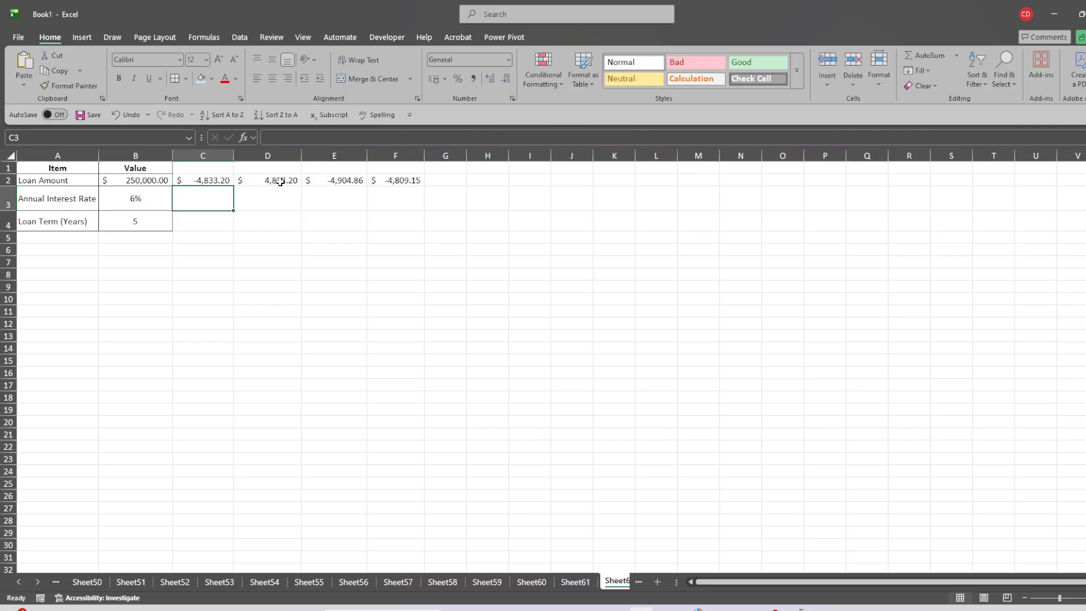
Examine the PMT formula in D2, where the minus sign precedes the whole function.
click(280, 182)
click(408, 136)
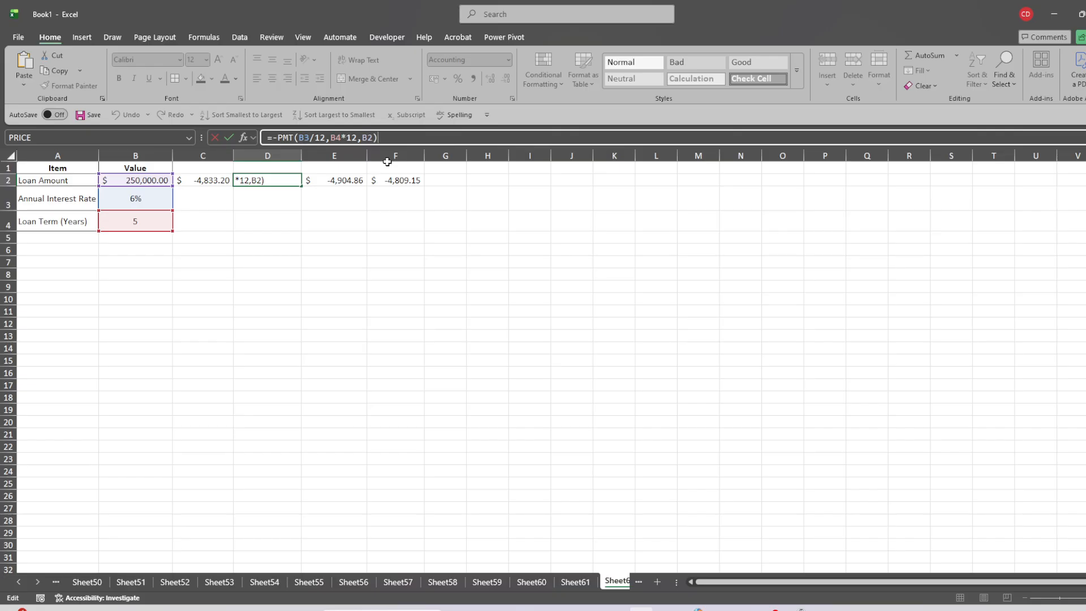
key(Return)
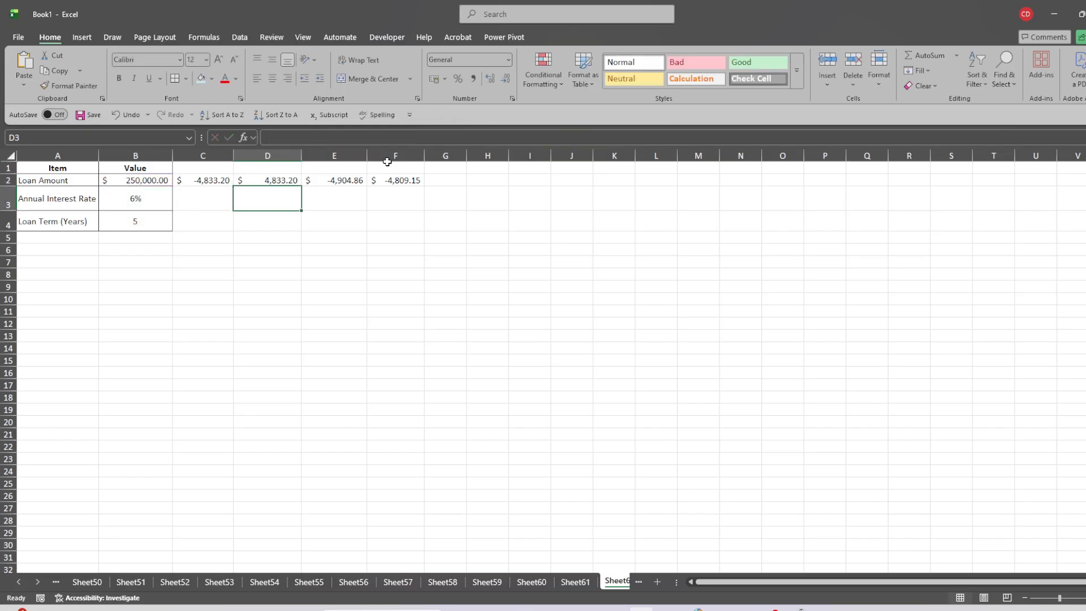
Examine the PMT formula in E2 and its future value argument, keeping the formula as it is.
click(323, 178)
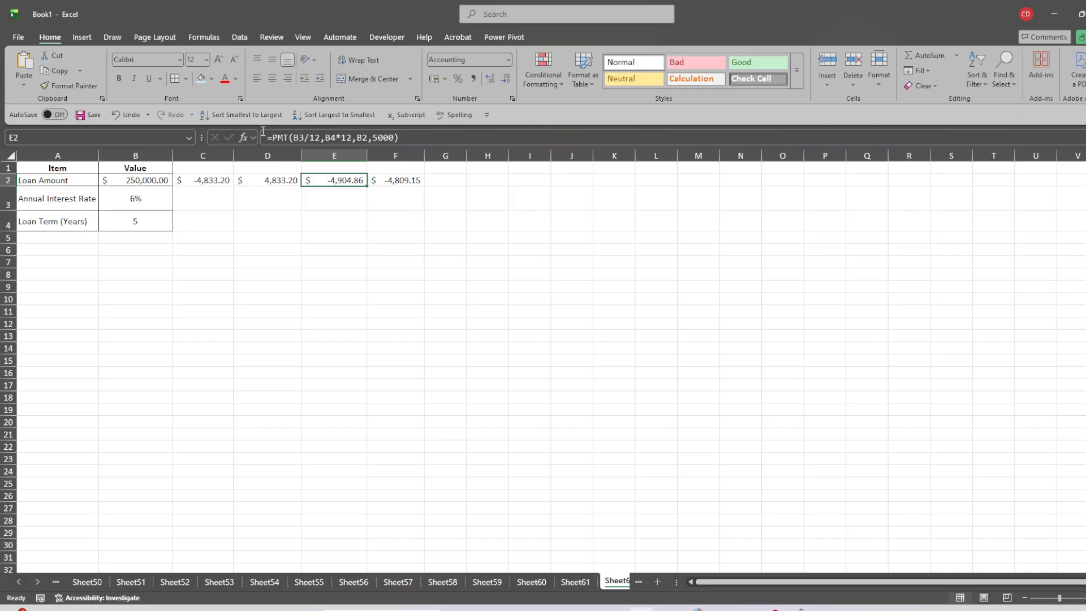
click(410, 137)
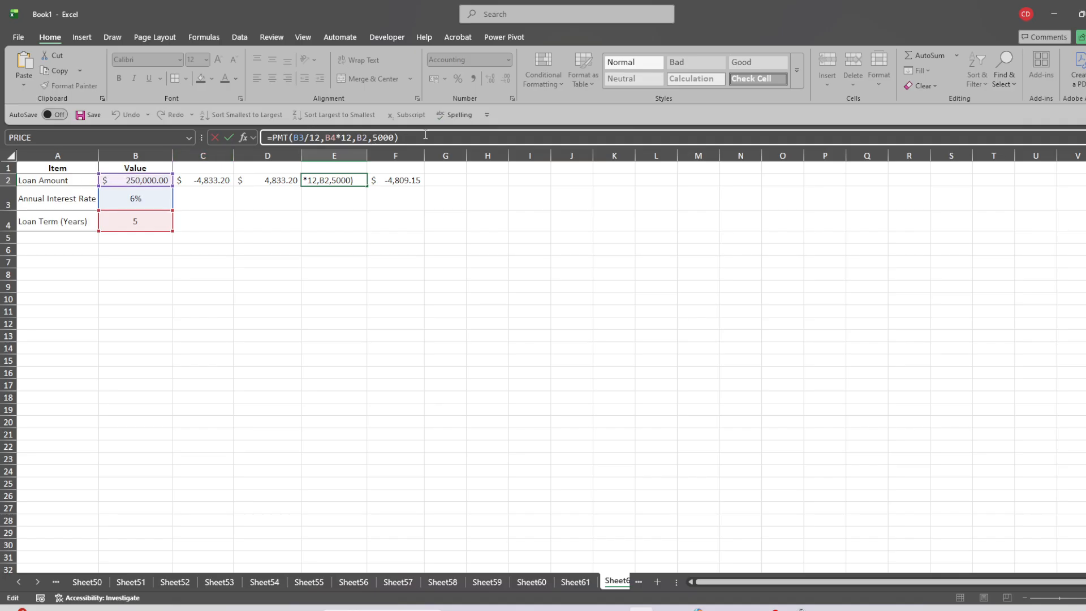
key(Return)
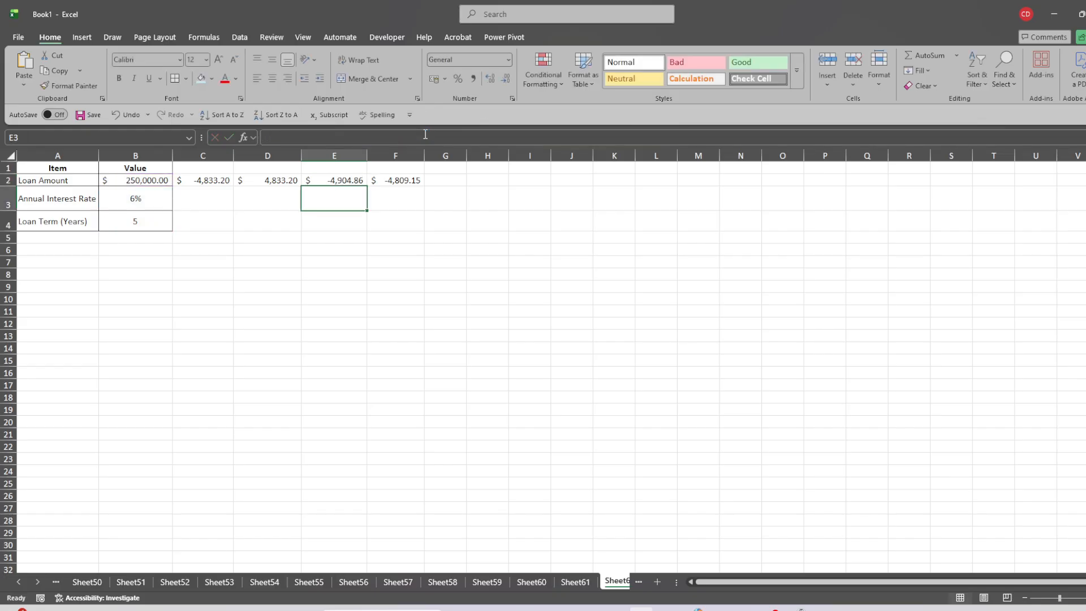
click(324, 181)
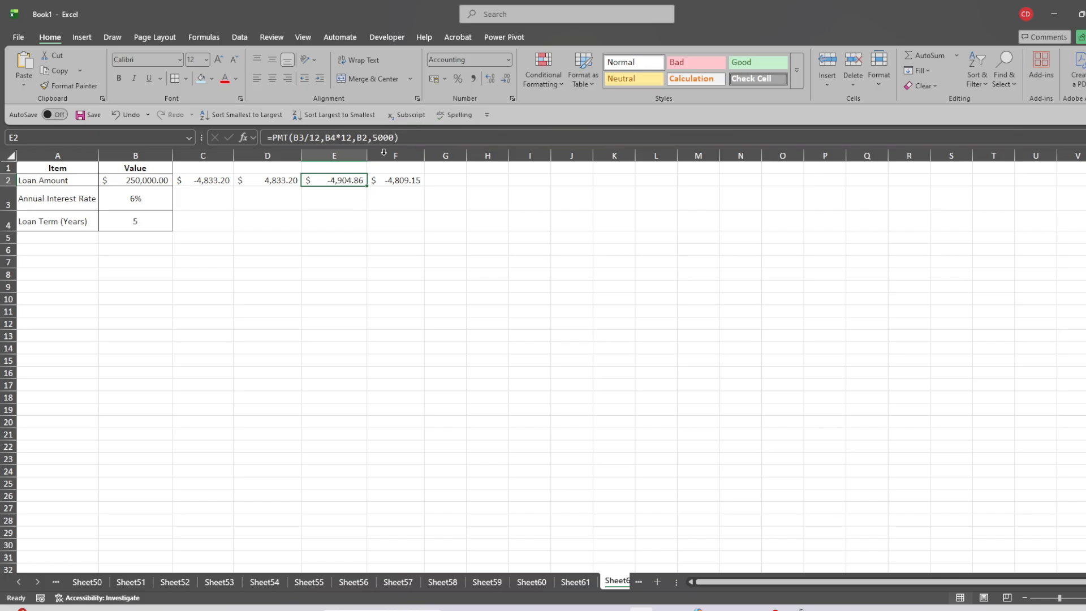
click(375, 137)
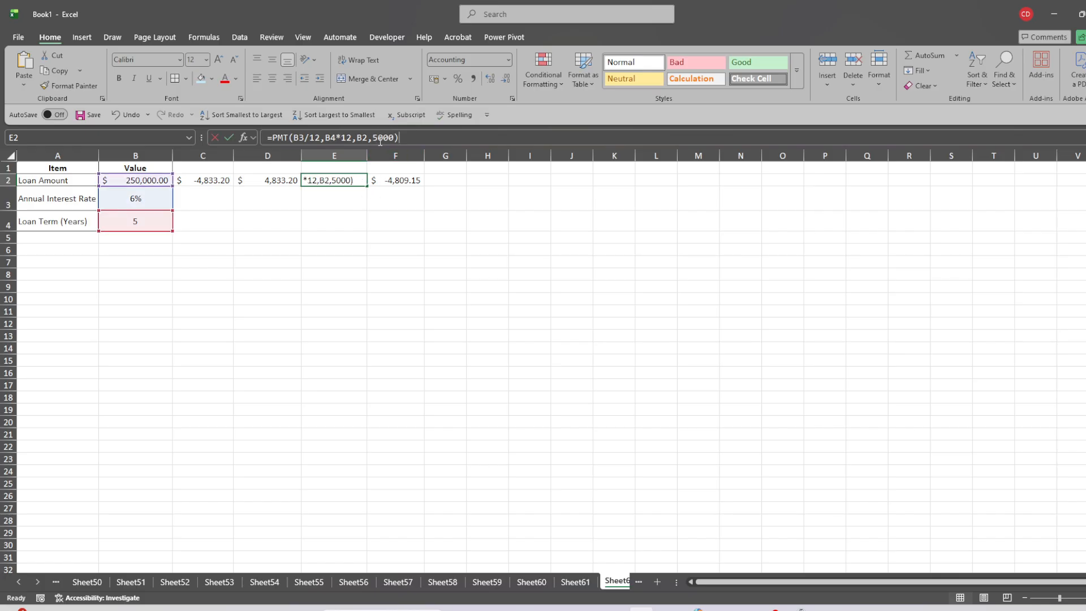
click(399, 180)
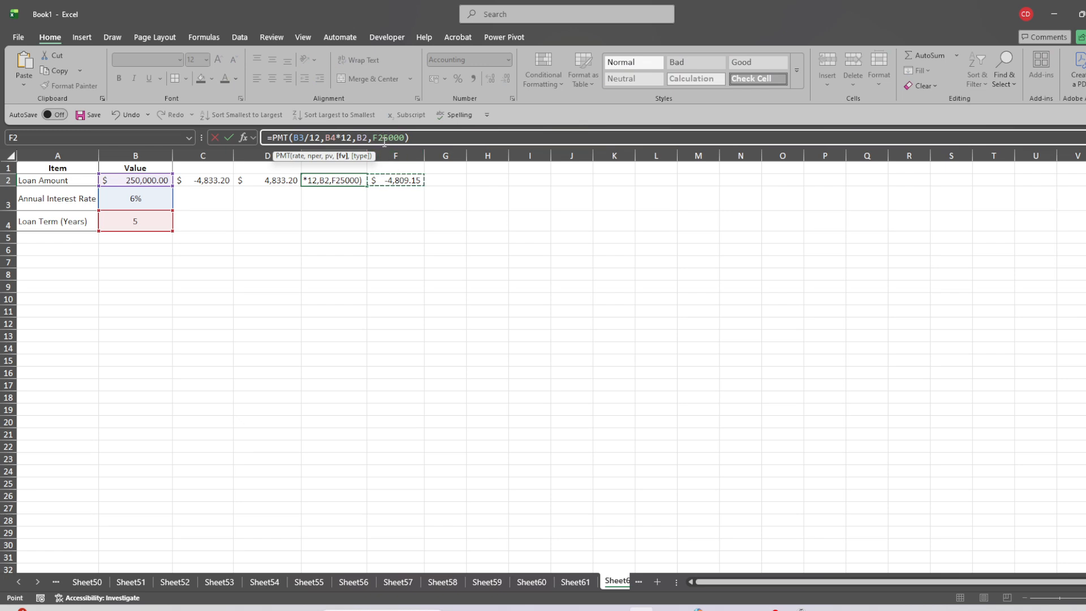
key(BackSpace)
key(BackSpace)
click(406, 139)
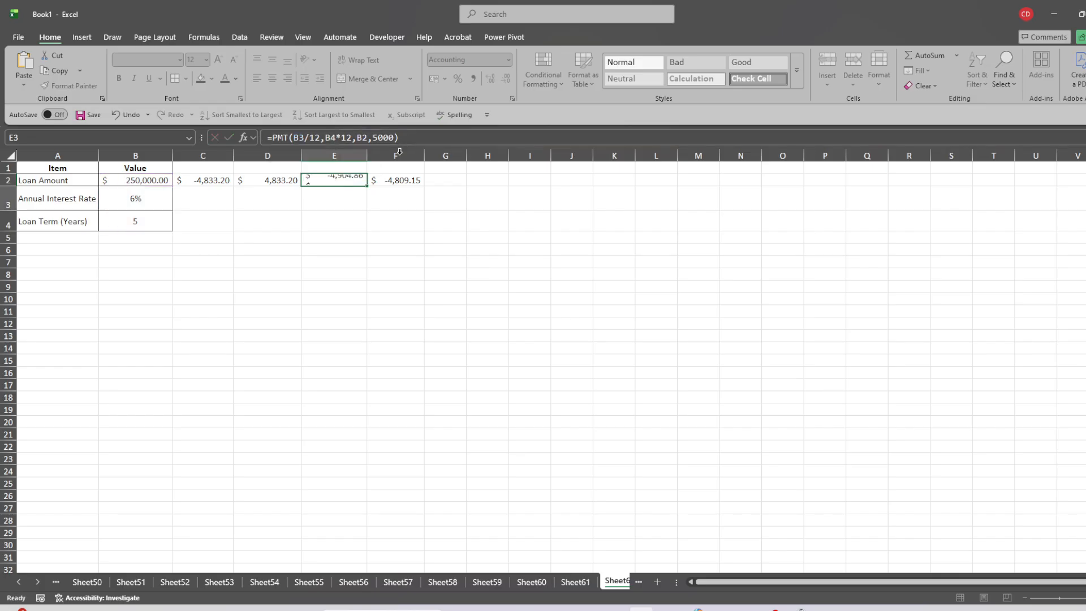
Examine the PMT formula in F2 with its zero future value and type argument of 1, keeping the formula as it is.
key(Return)
click(390, 179)
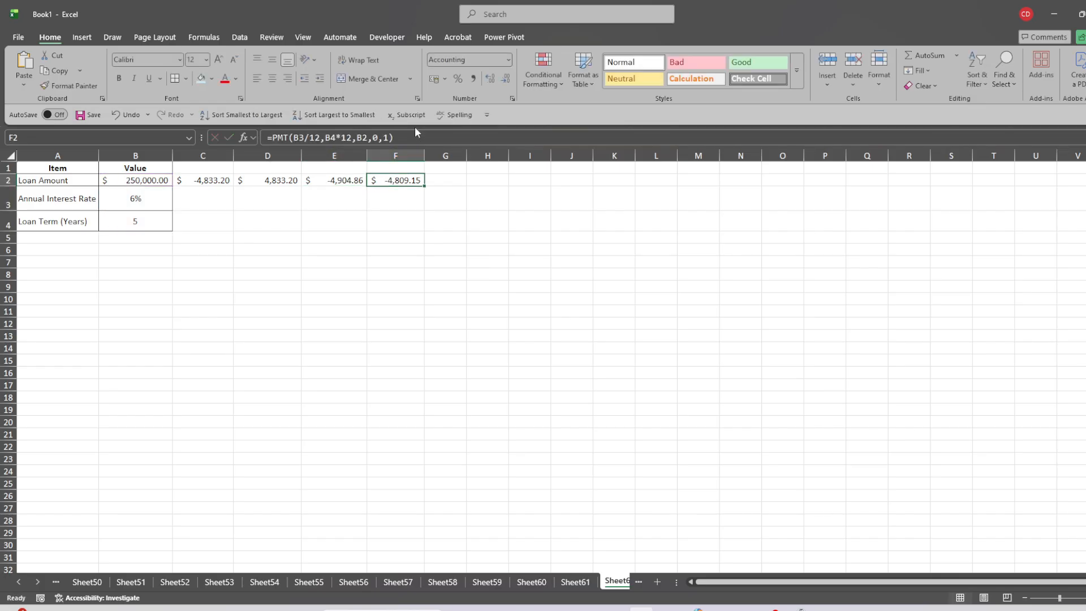
click(402, 141)
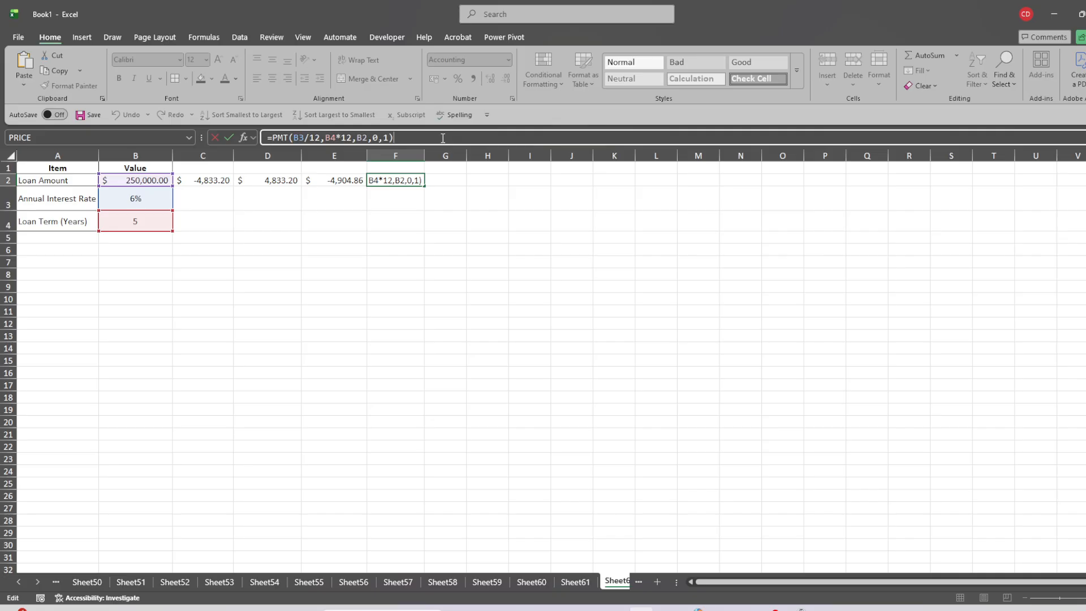
key(Return)
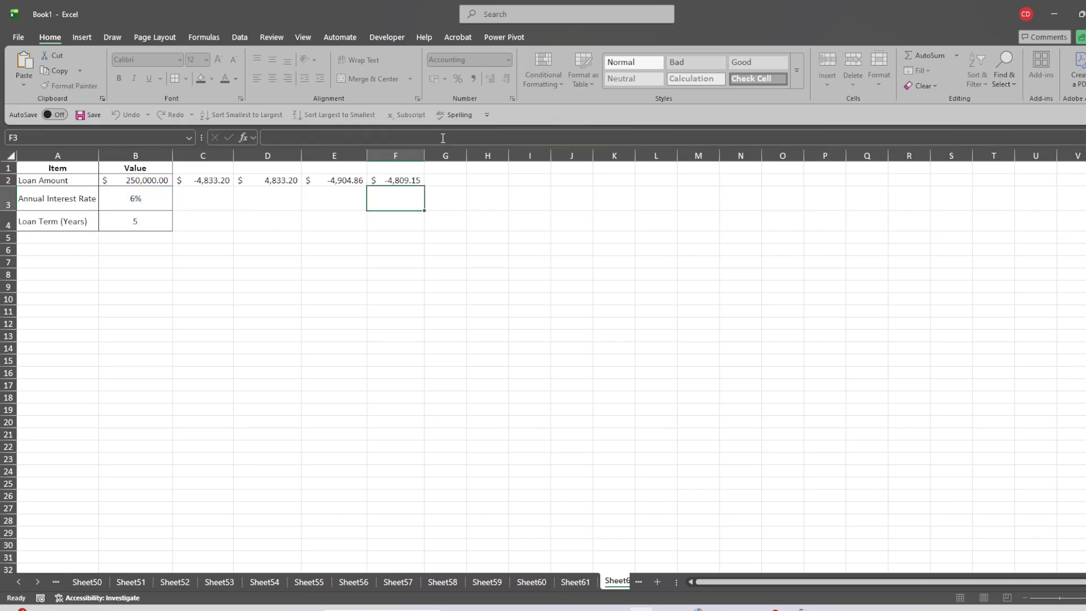
Negate the future value argument in E2 so the formula reads =PMT(B3/12,B4*12,B2,-5000).
click(334, 179)
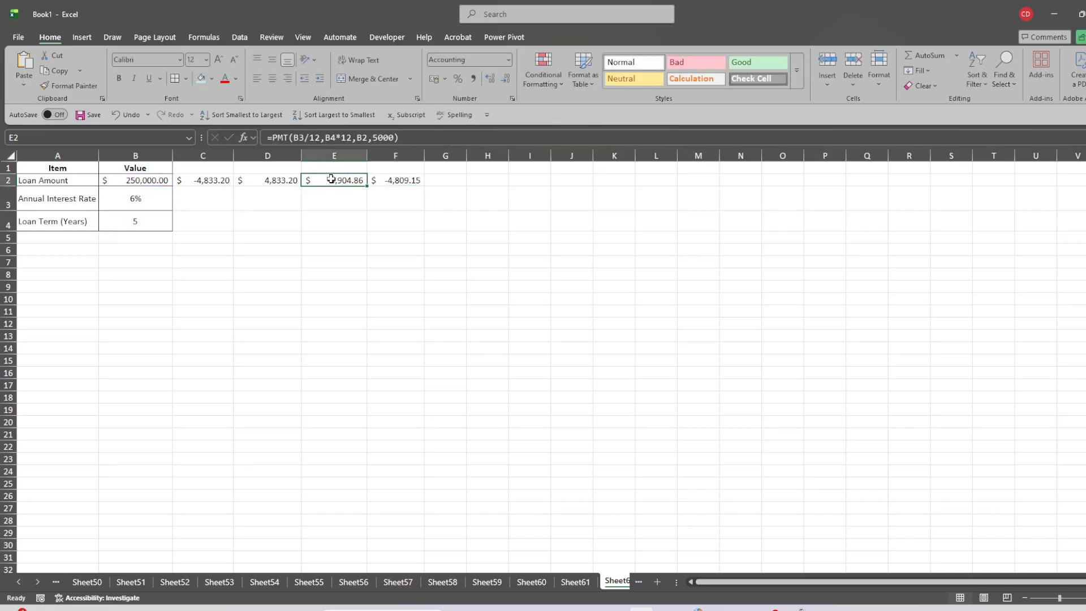
click(375, 137)
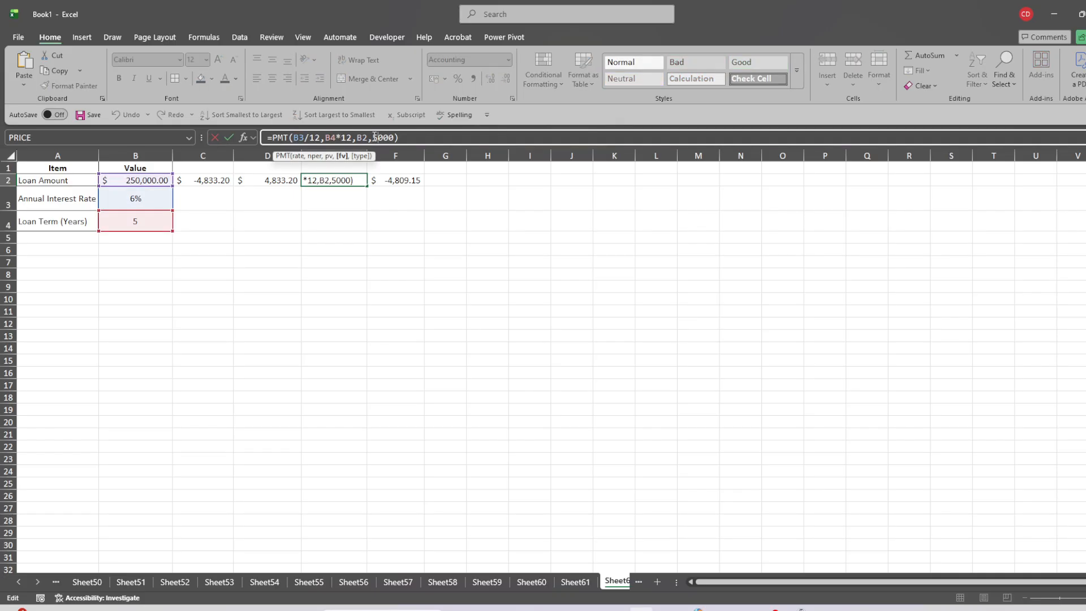
text(-)
key(Return)
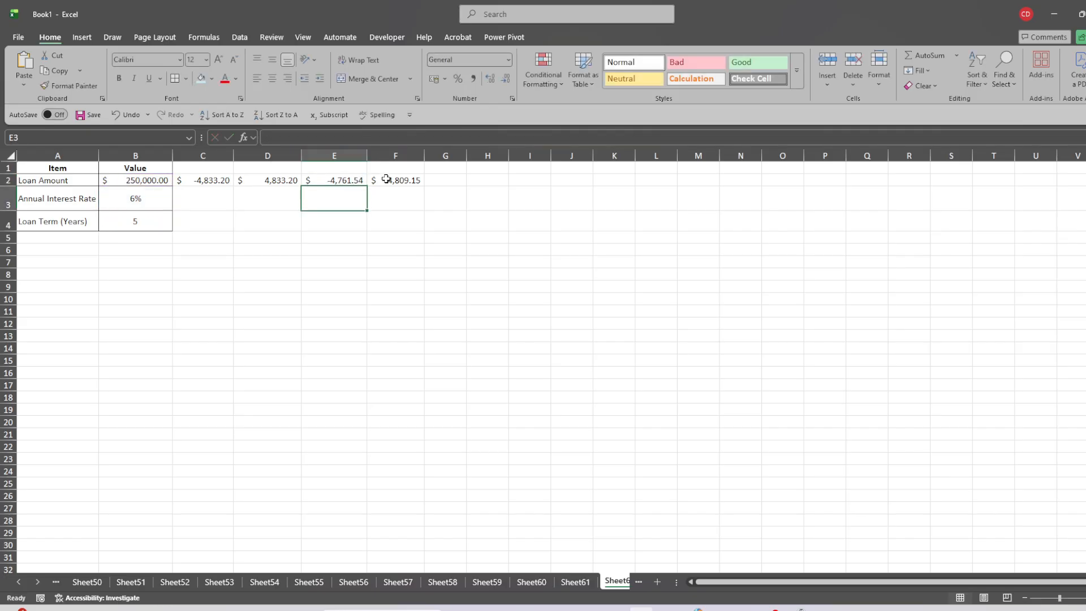
Remove the minus sign before 5000 in E2 so the formula reads =PMT(B3/12,B4*12,B2,5000).
click(339, 181)
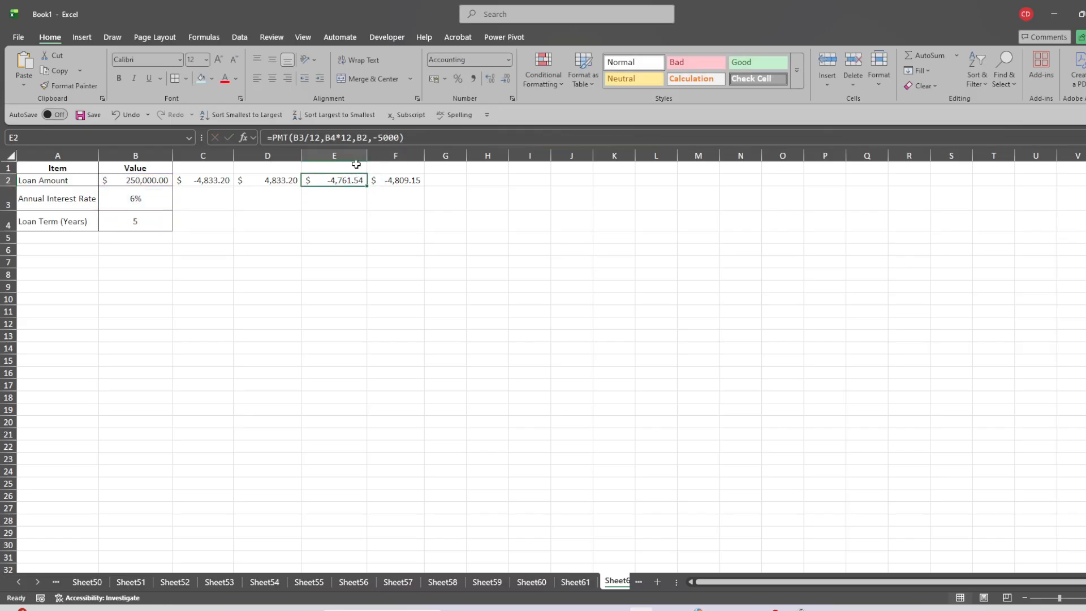
click(379, 138)
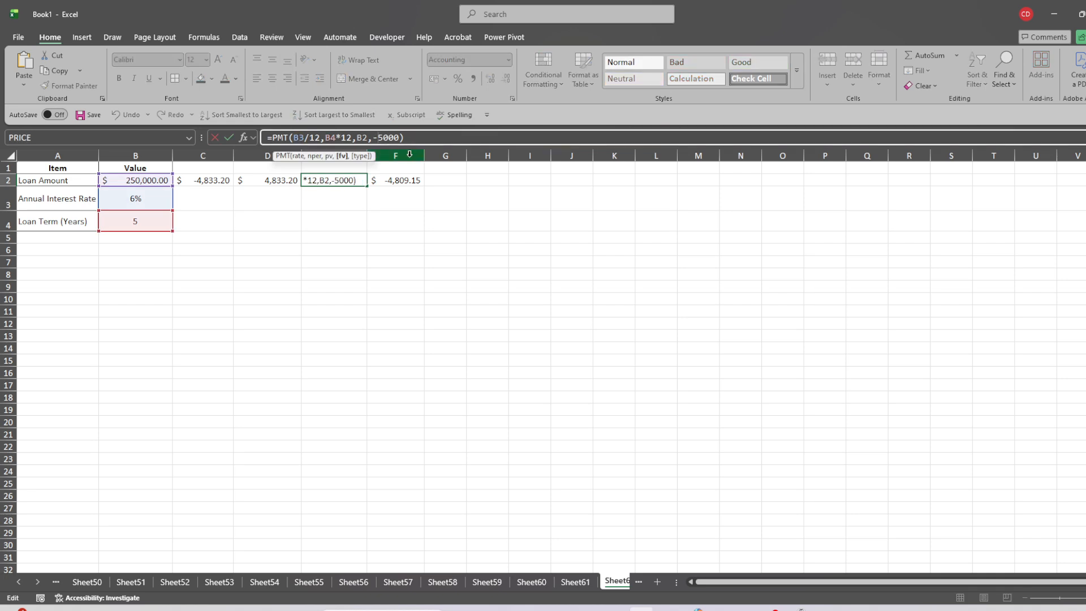
key(BackSpace)
click(402, 143)
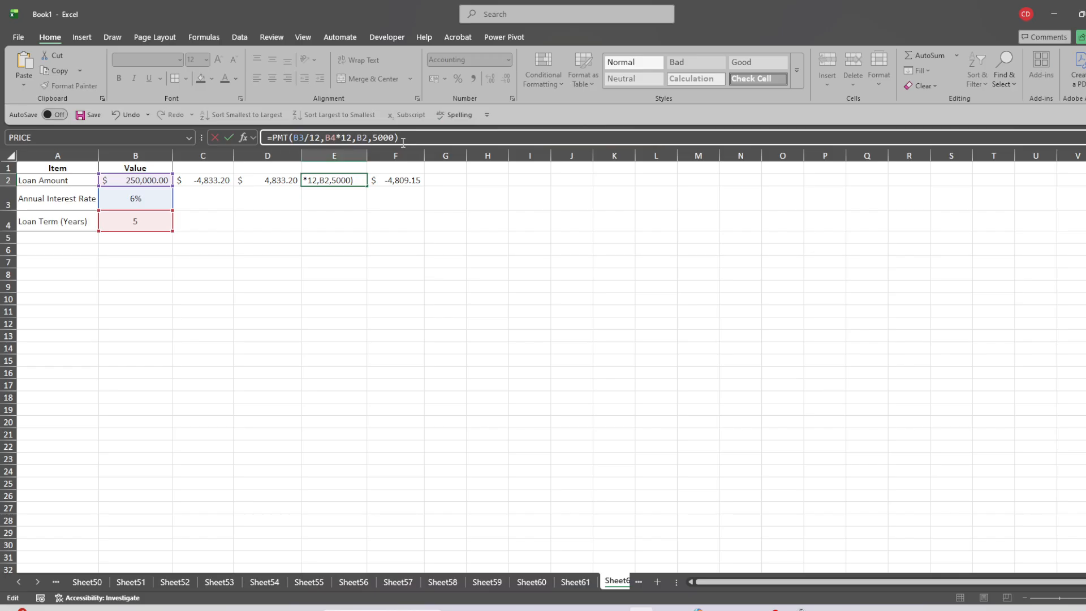
key(Return)
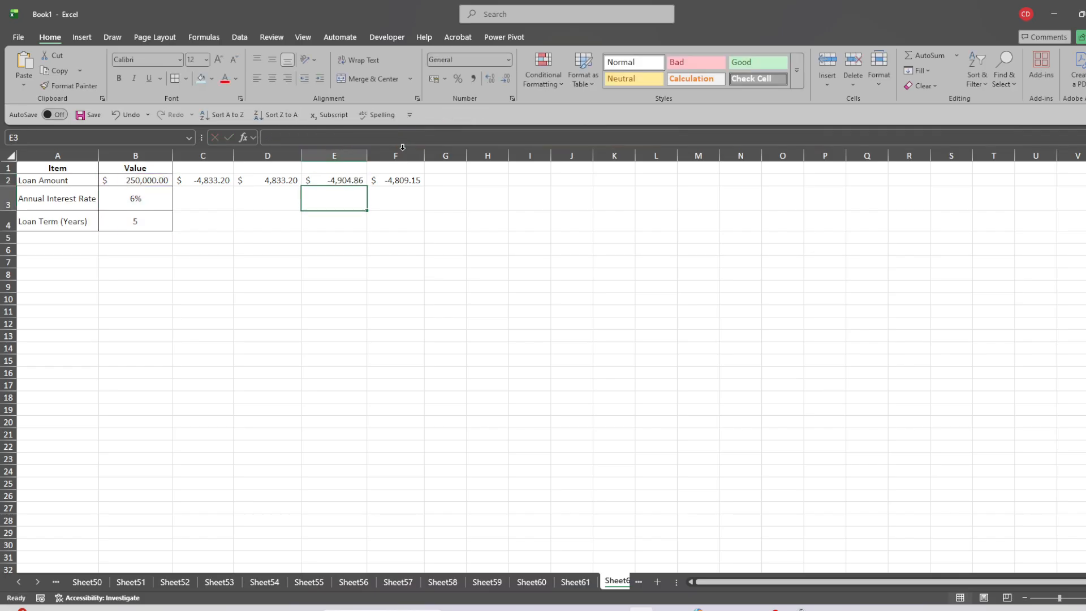